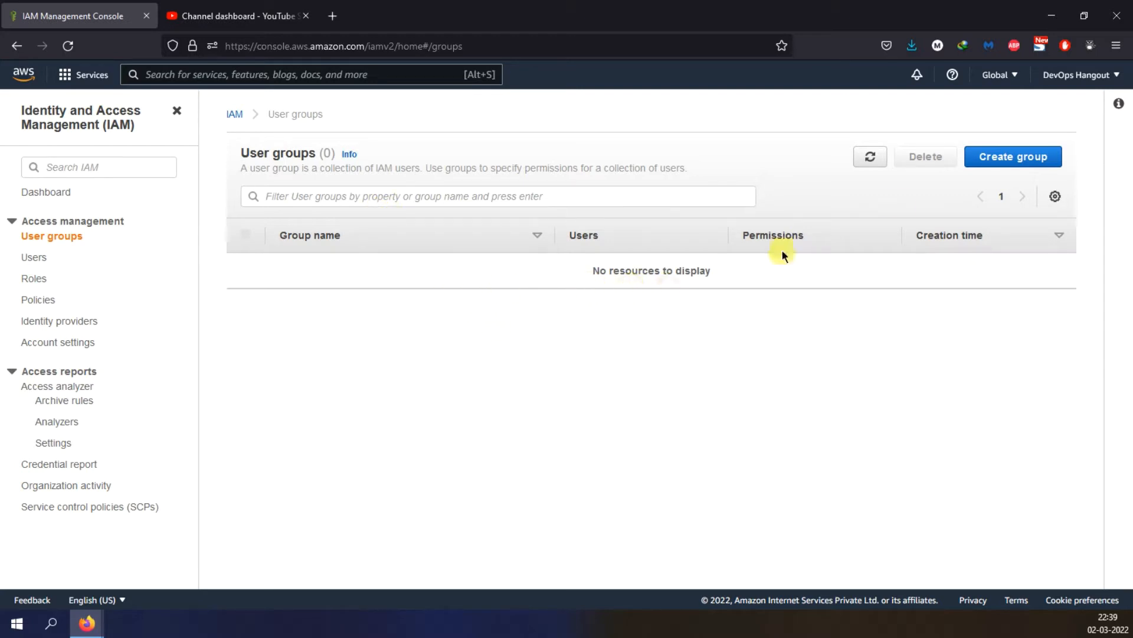
- Start a new user group named DevOps-Team and select DevOpshangout and the user listed directly below it as members
left_click(1016, 156)
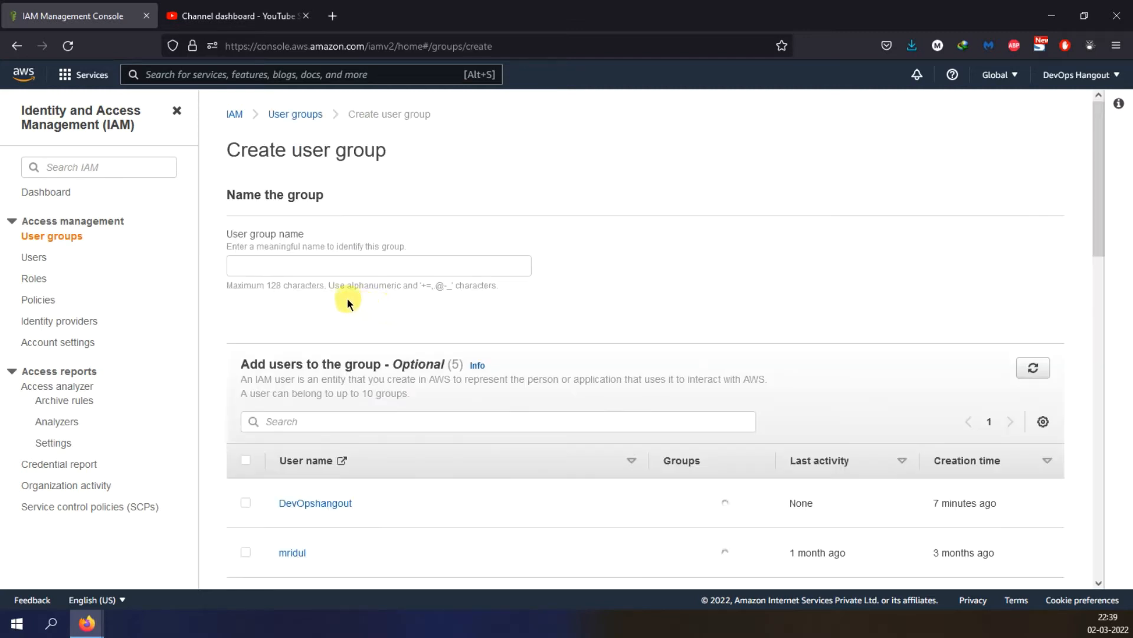
left_click(317, 261)
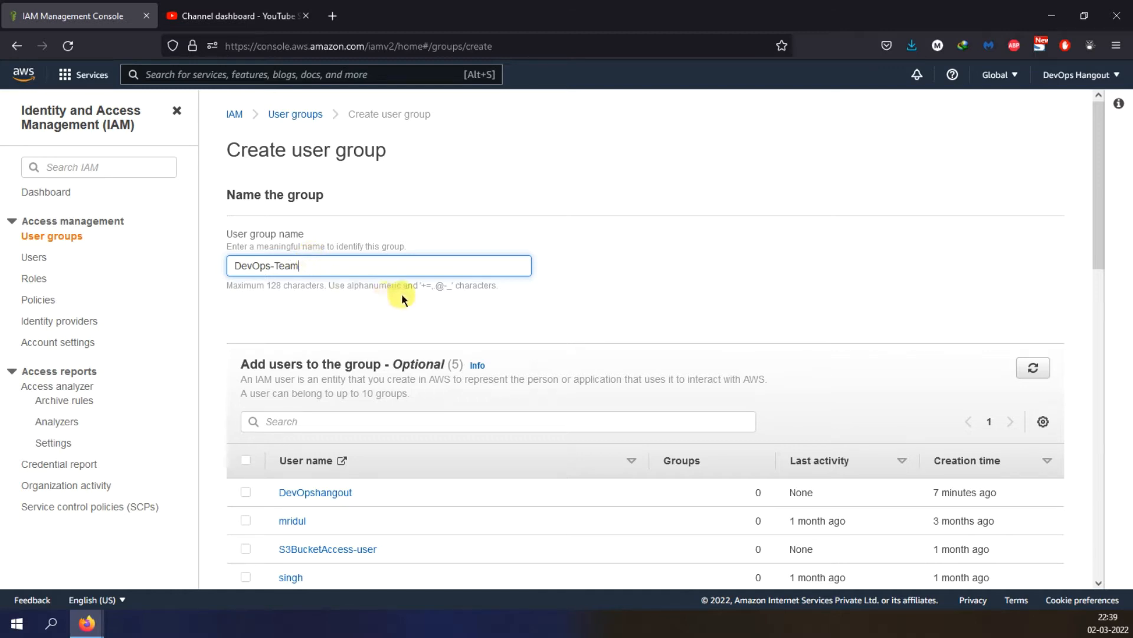
scroll(402, 293, "down", 1)
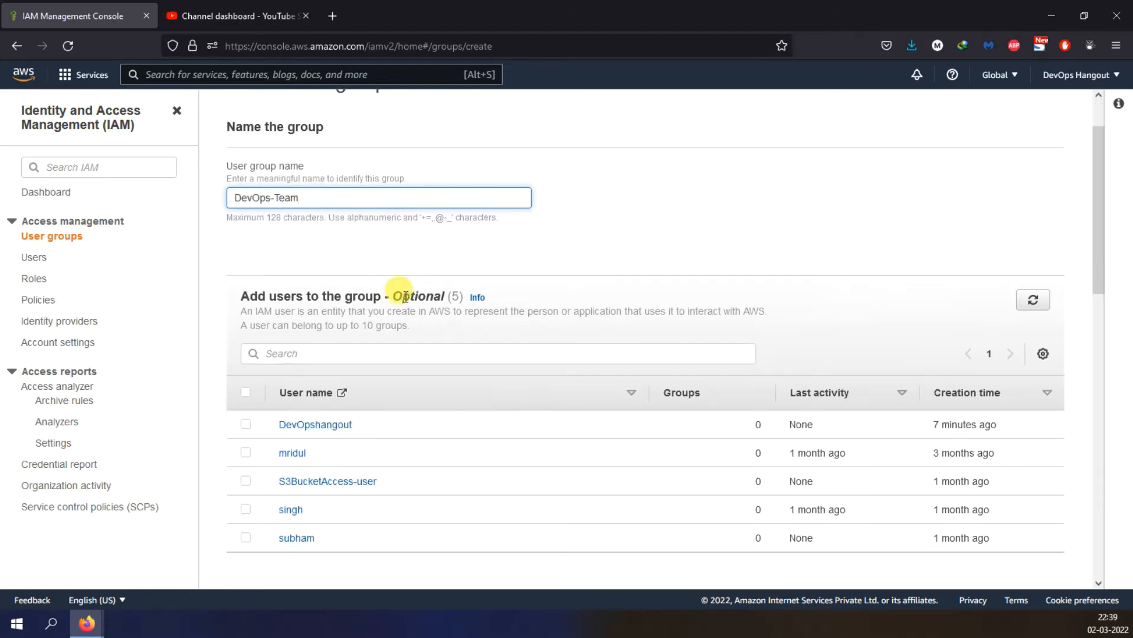
left_click(245, 425)
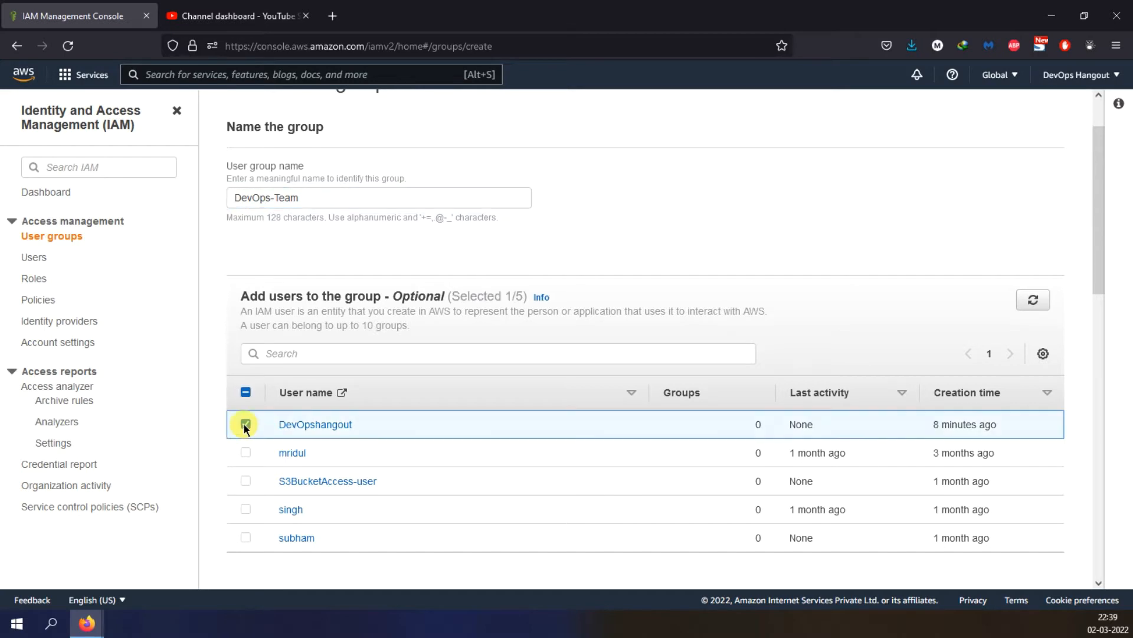
left_click(245, 454)
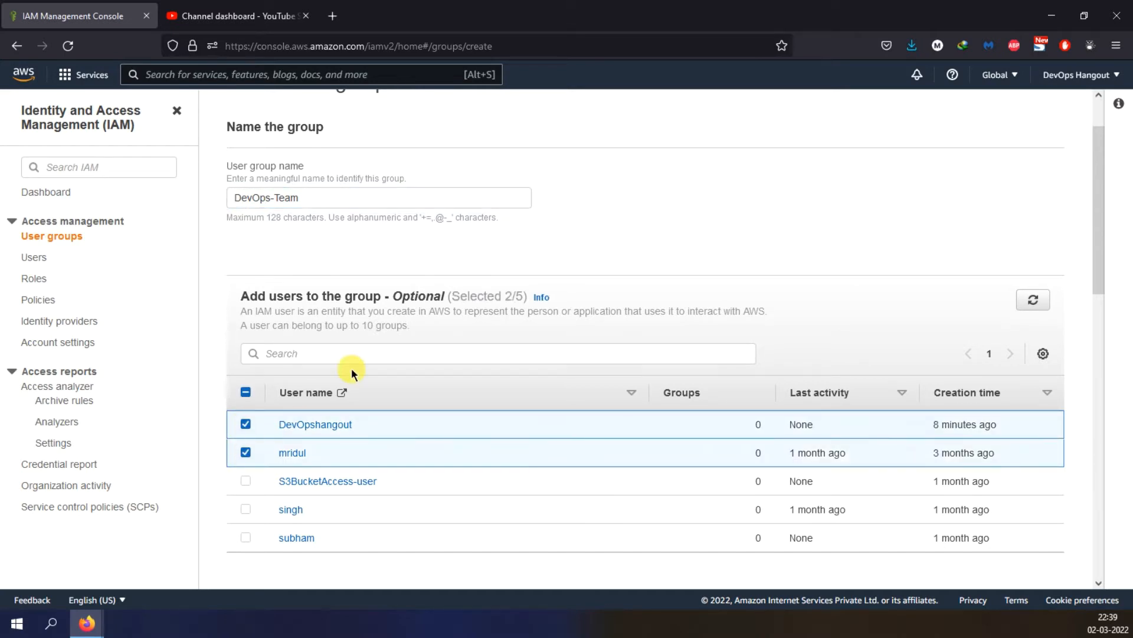
- Look through the available permissions policies and create the group without attaching any of them
scroll(469, 343, "down", 1)
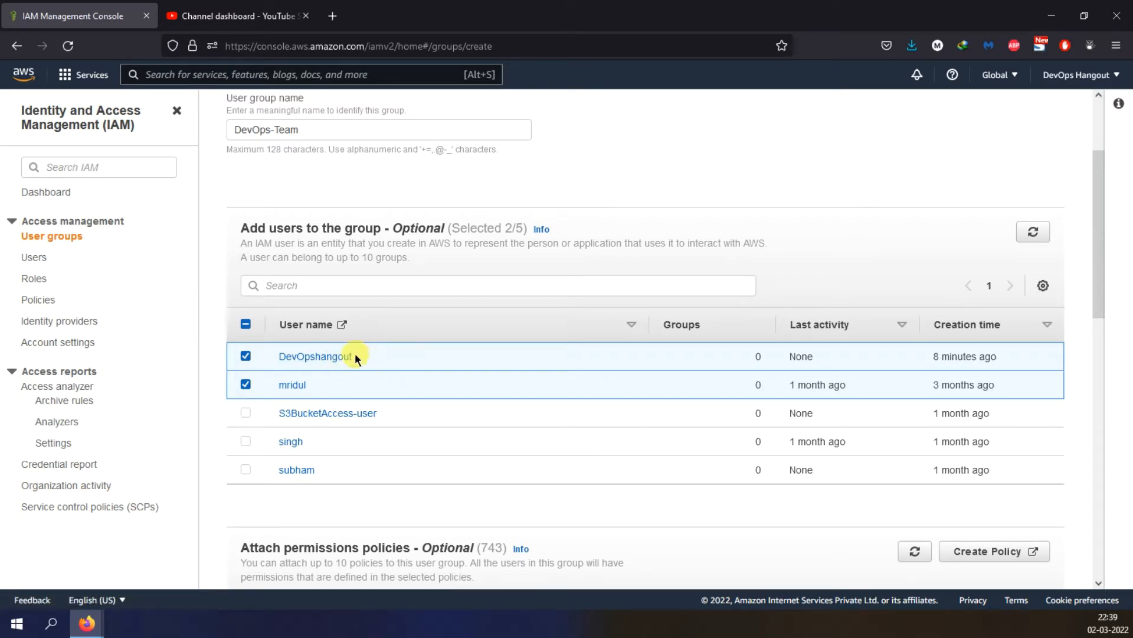
scroll(678, 427, "down", 4)
scroll(650, 365, "down", 1)
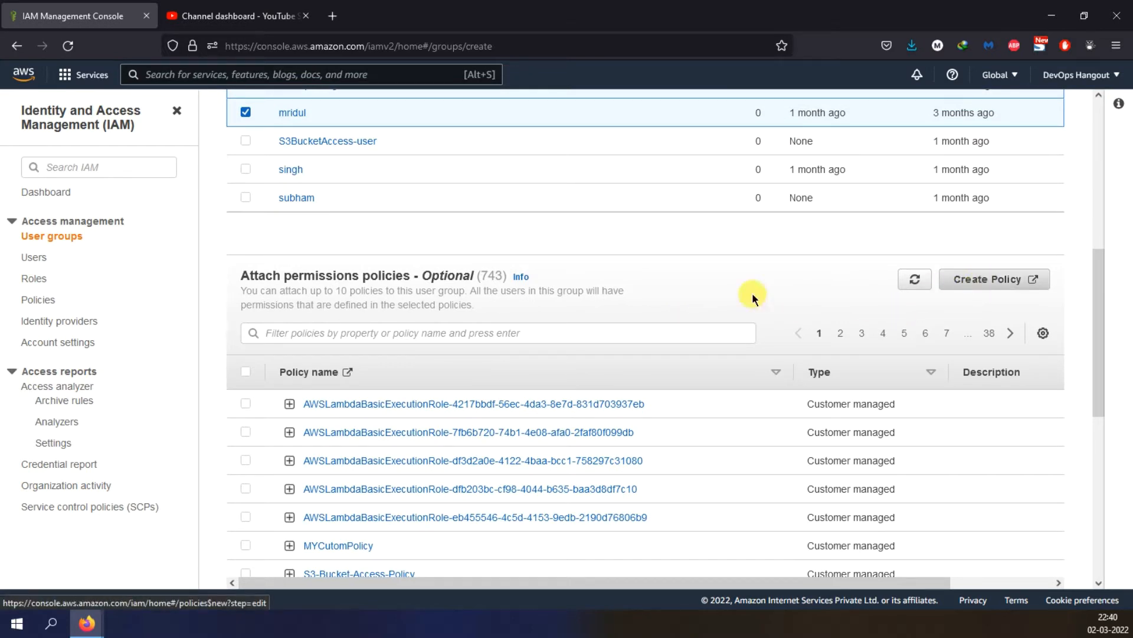
scroll(274, 309, "down", 2)
scroll(274, 309, "down", 5)
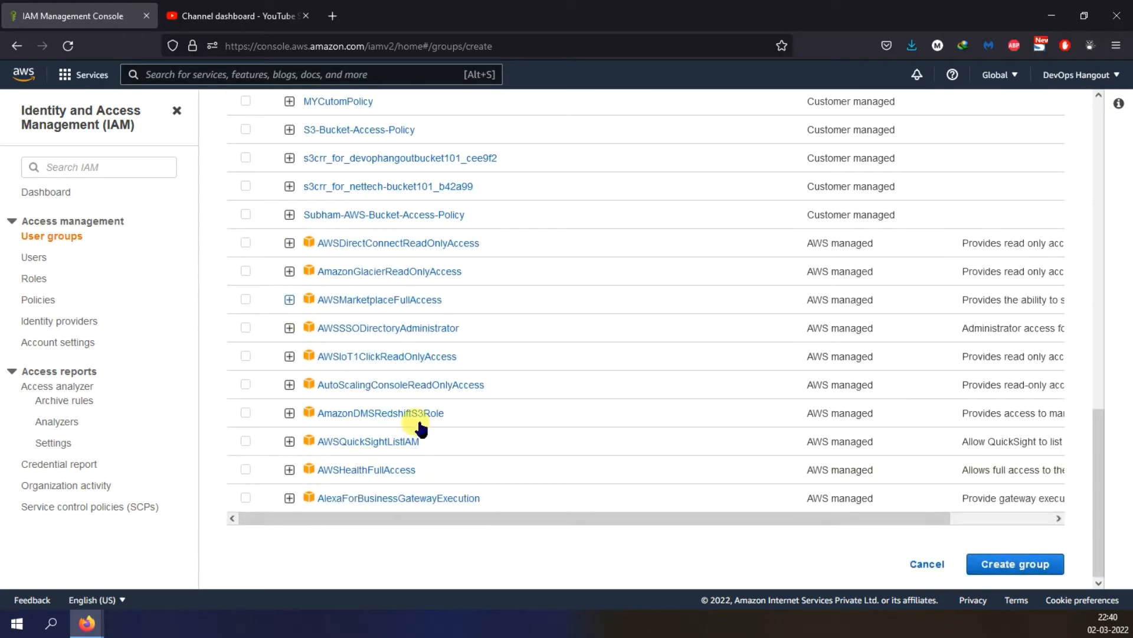
scroll(582, 397, "up", 3)
scroll(709, 437, "down", 3)
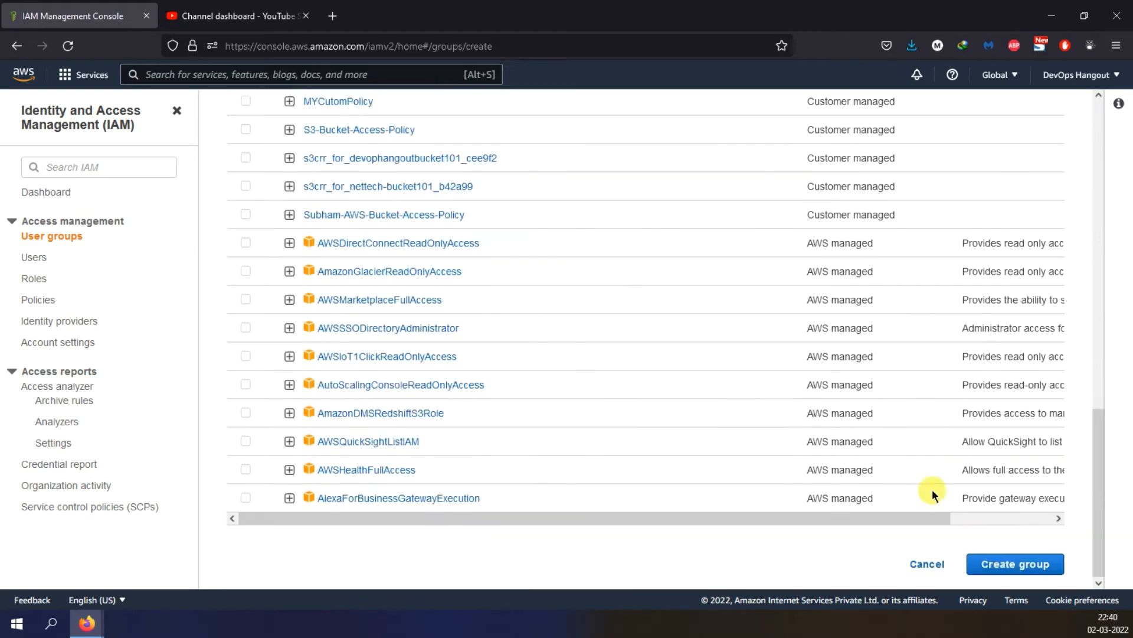
left_click(1024, 572)
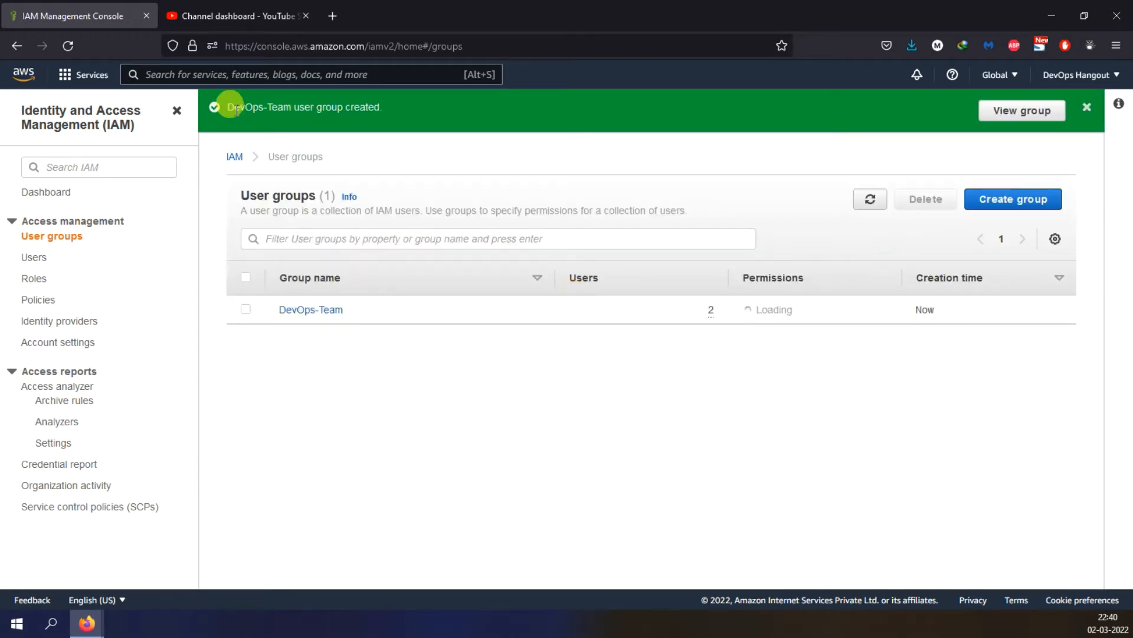
- Open the new DevOps-Team group to check which users belong to it
left_click_drag(227, 111, 365, 110)
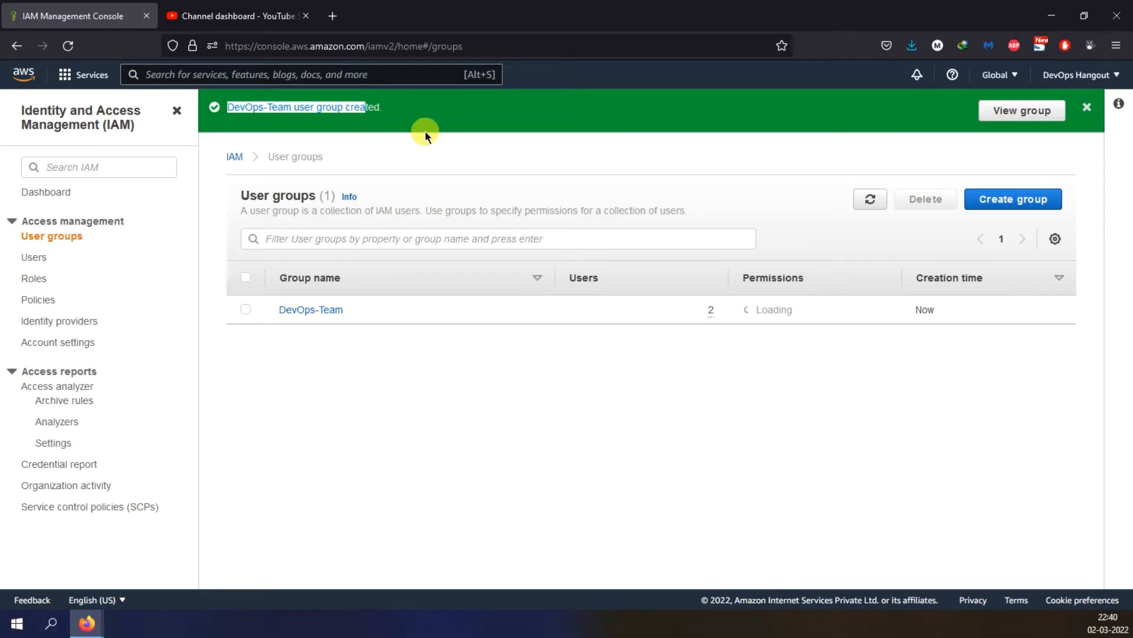
left_click(413, 361)
left_click(311, 309)
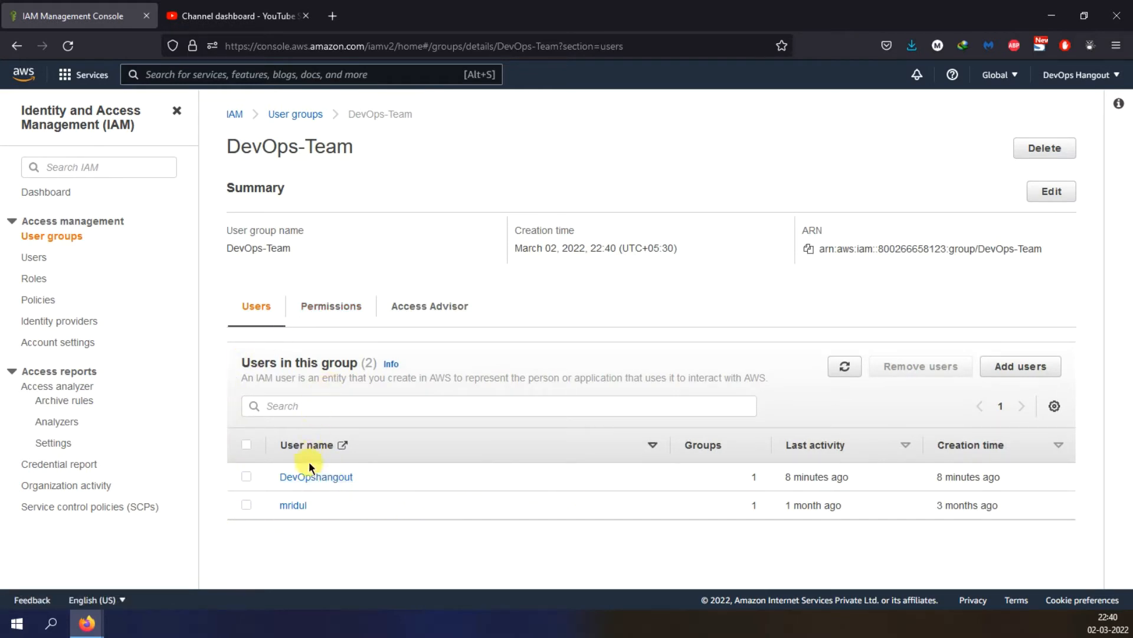
- Detach the directly attached AmazonEC2FullAccess policy from the DevOpshangout user and review the user's permissions
left_click(34, 260)
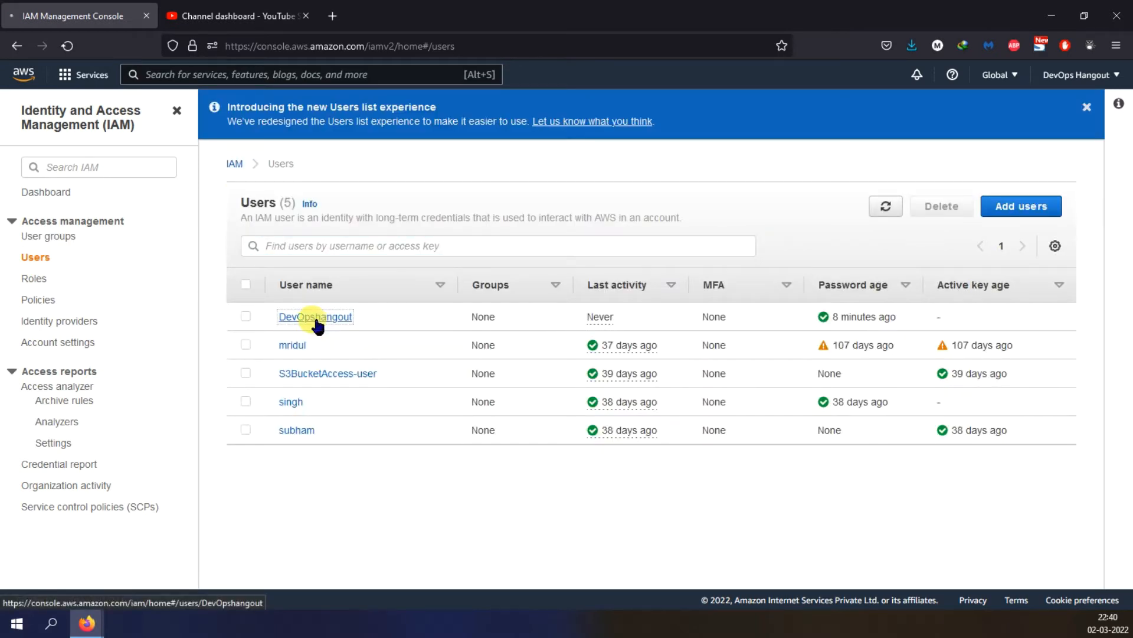
left_click(316, 322)
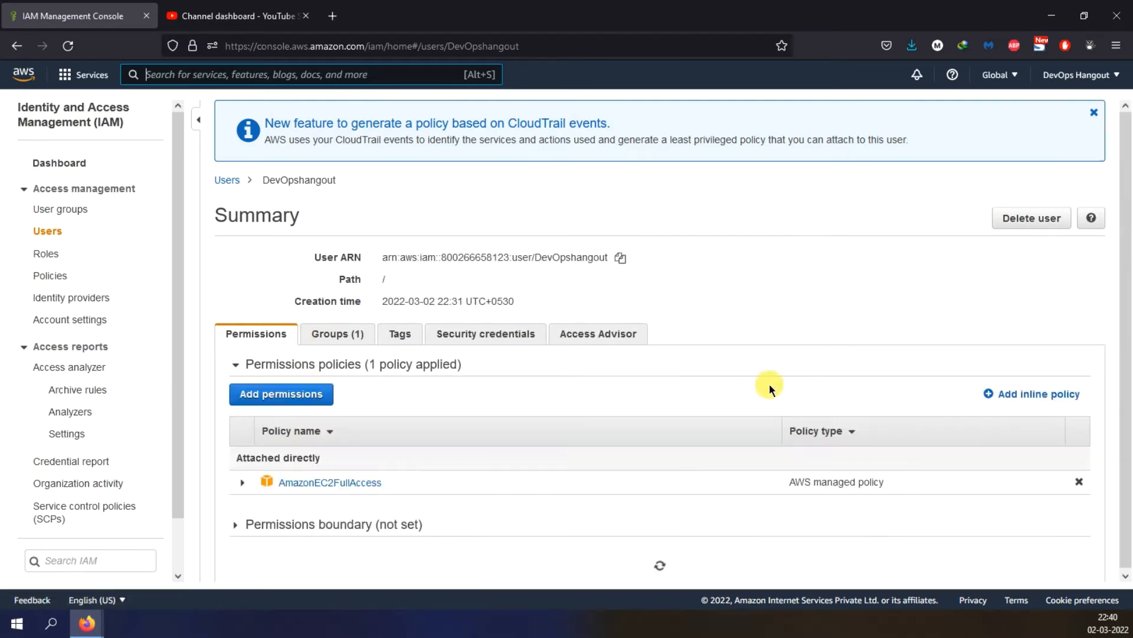
left_click(1079, 483)
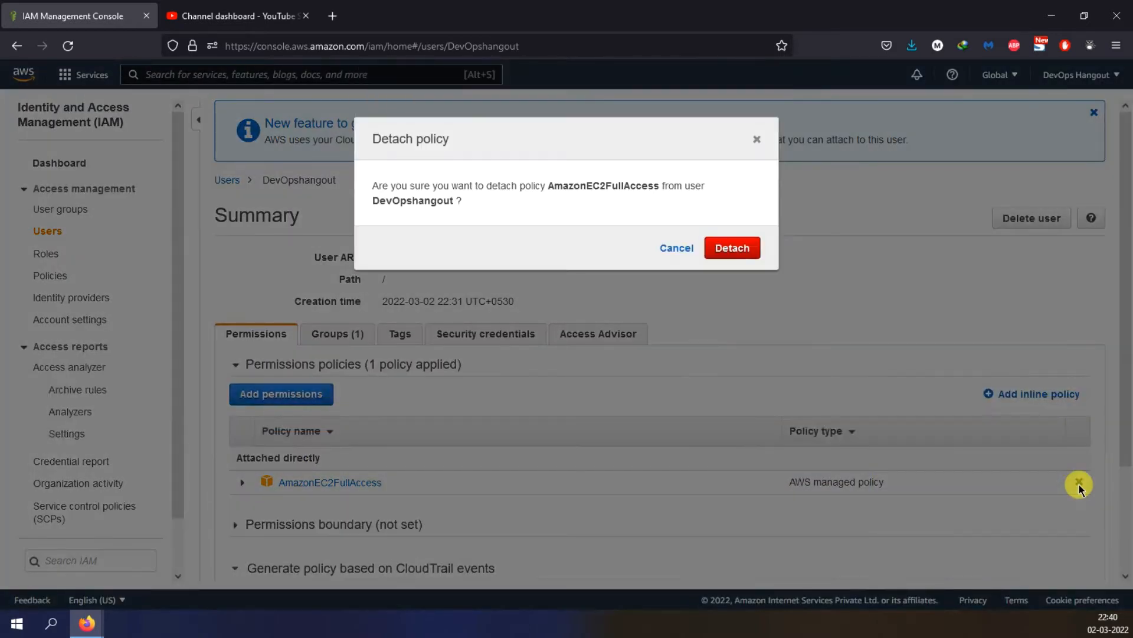
left_click(738, 248)
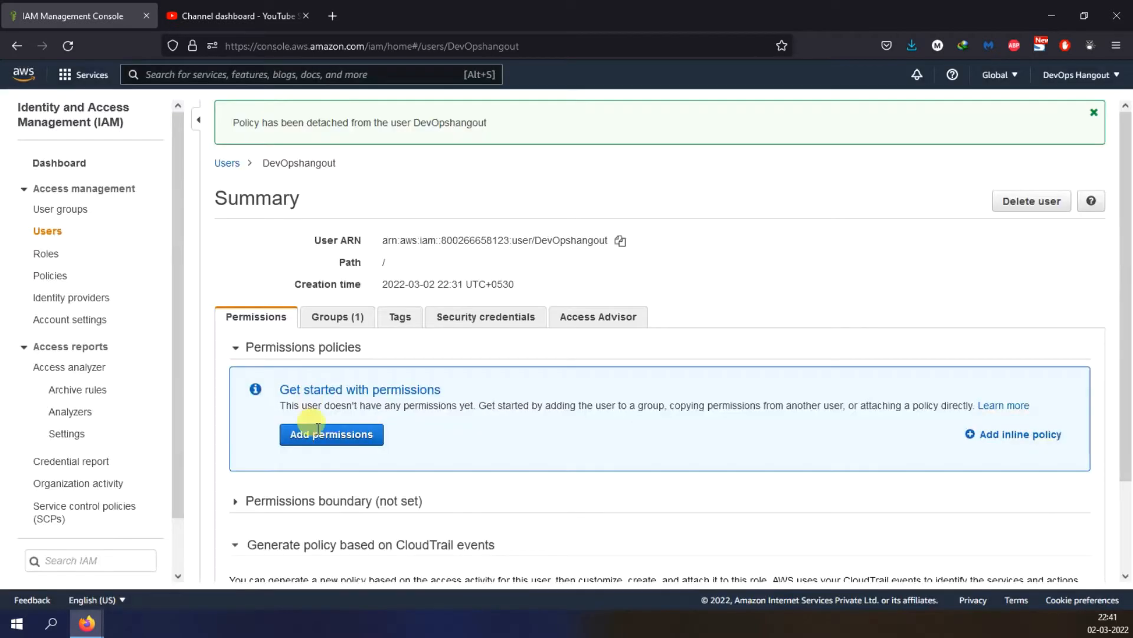
scroll(627, 397, "down", 3)
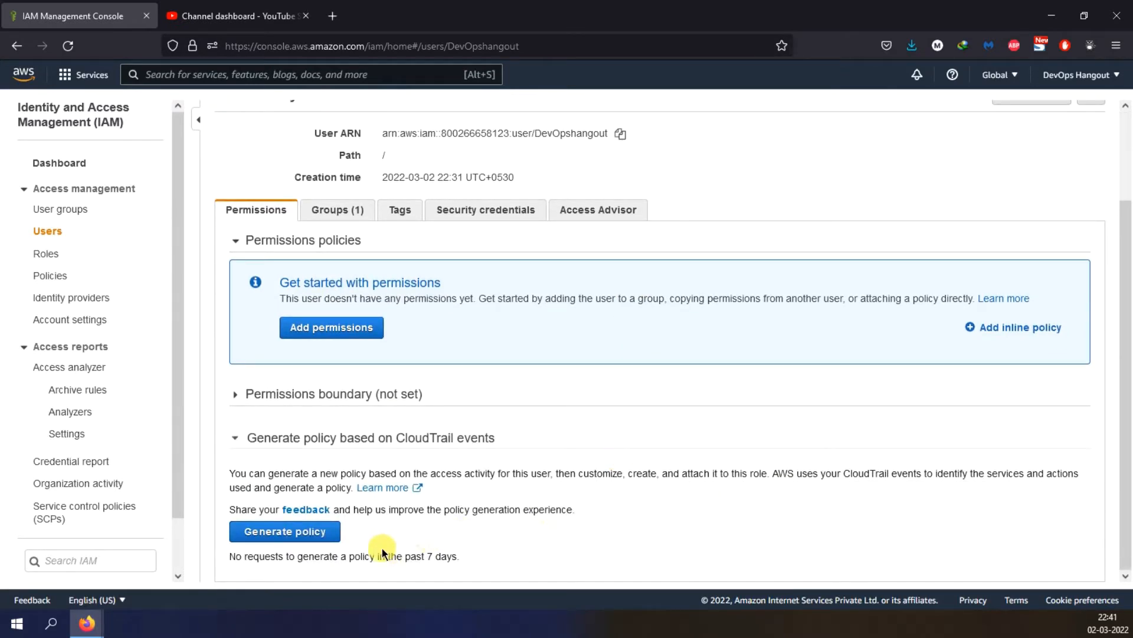
scroll(624, 476, "up", 3)
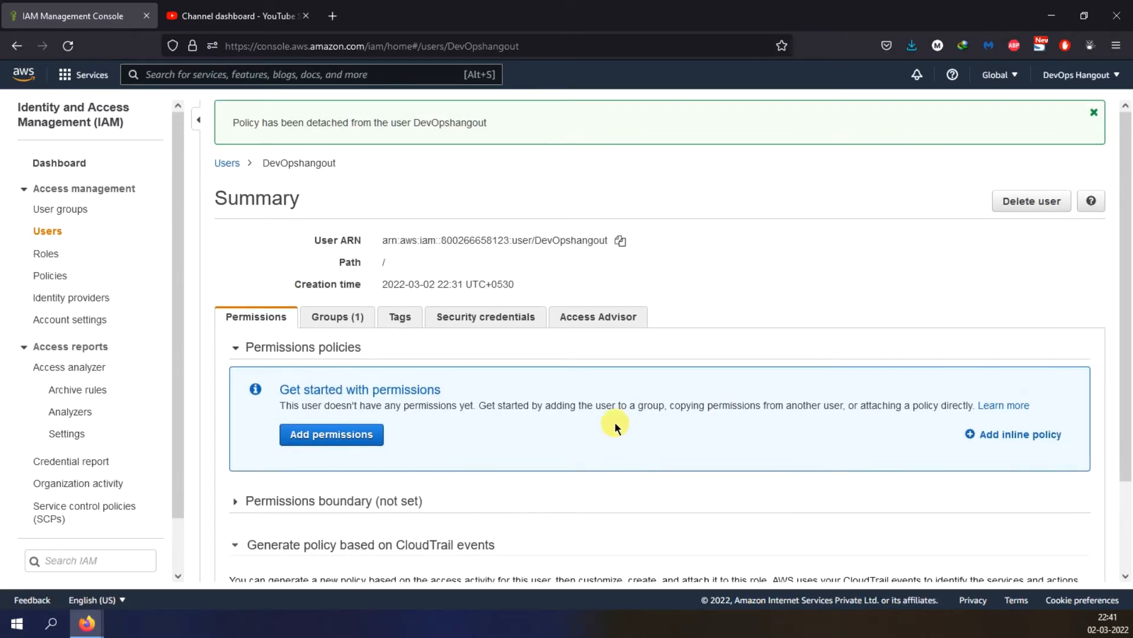
scroll(615, 427, "down", 3)
scroll(613, 423, "up", 3)
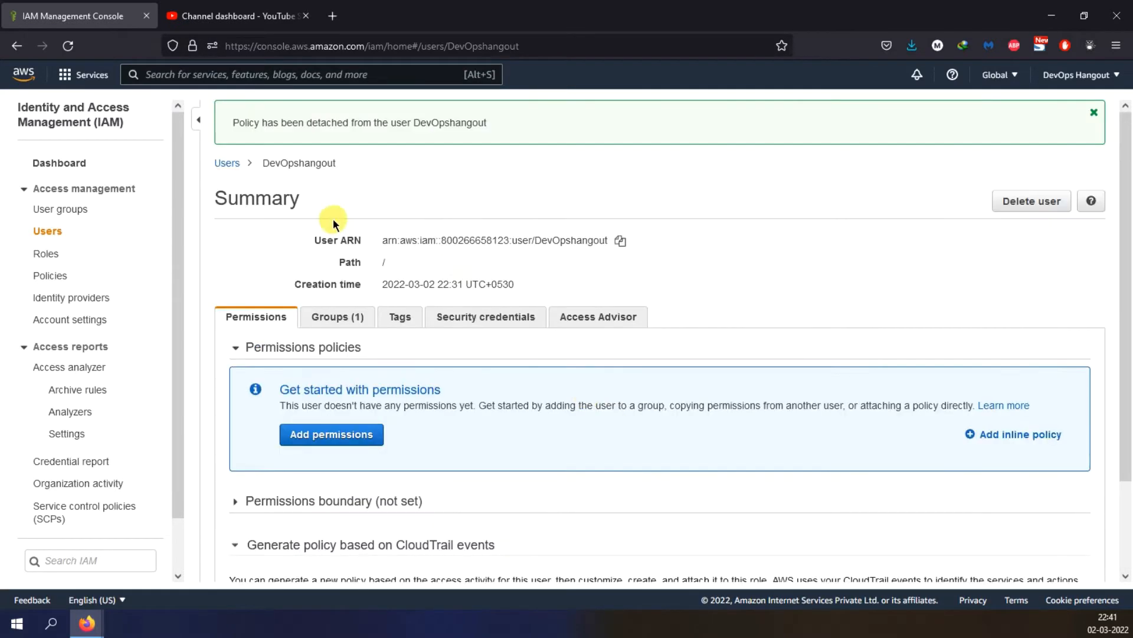
- Detach the directly attached AdministratorAccess policy from the other member of the DevOps-Team group
left_click(229, 164)
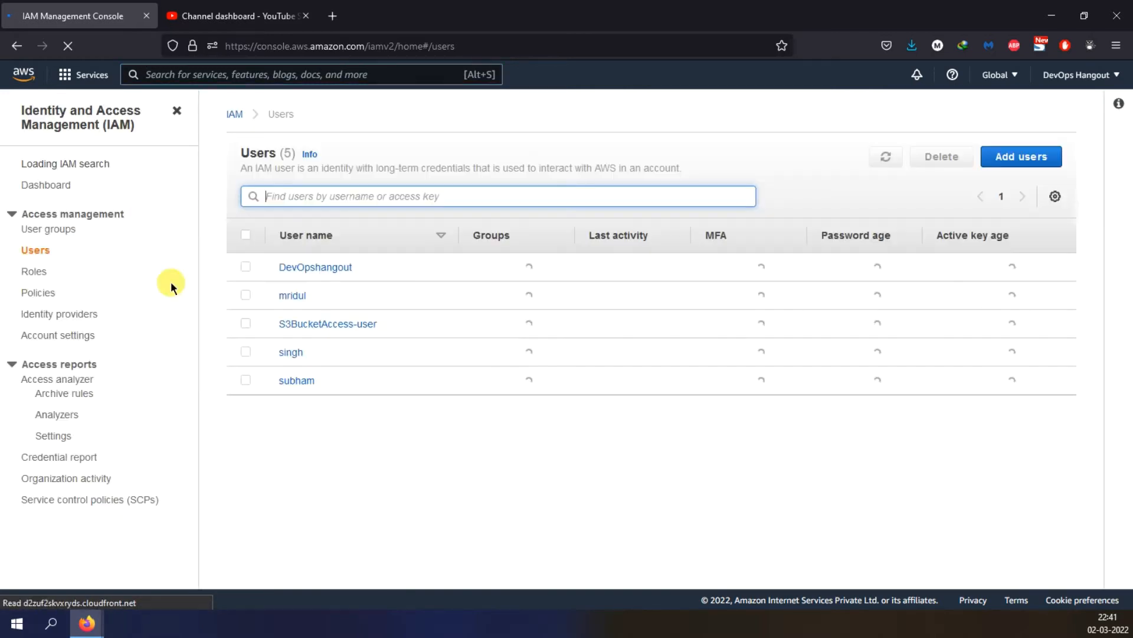
left_click(292, 345)
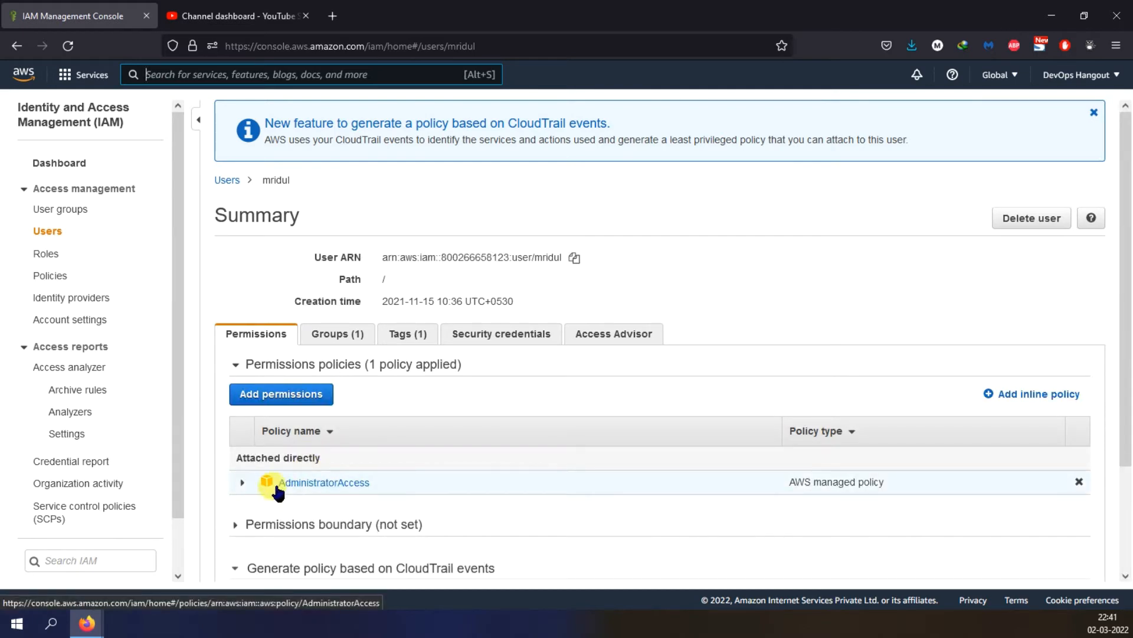
left_click(1079, 483)
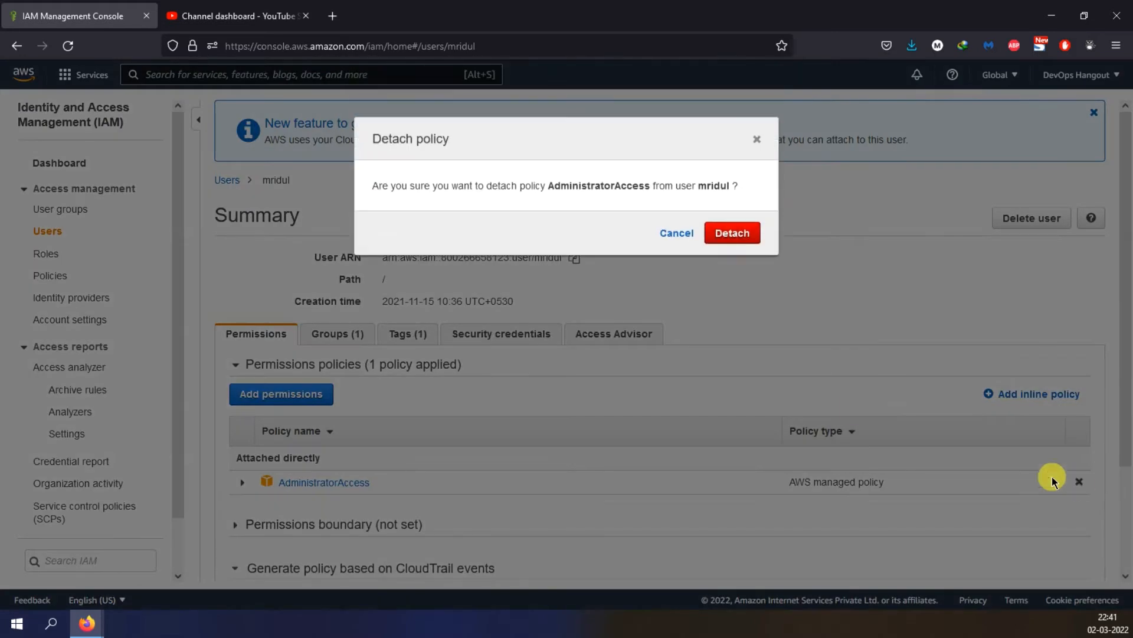
left_click(737, 232)
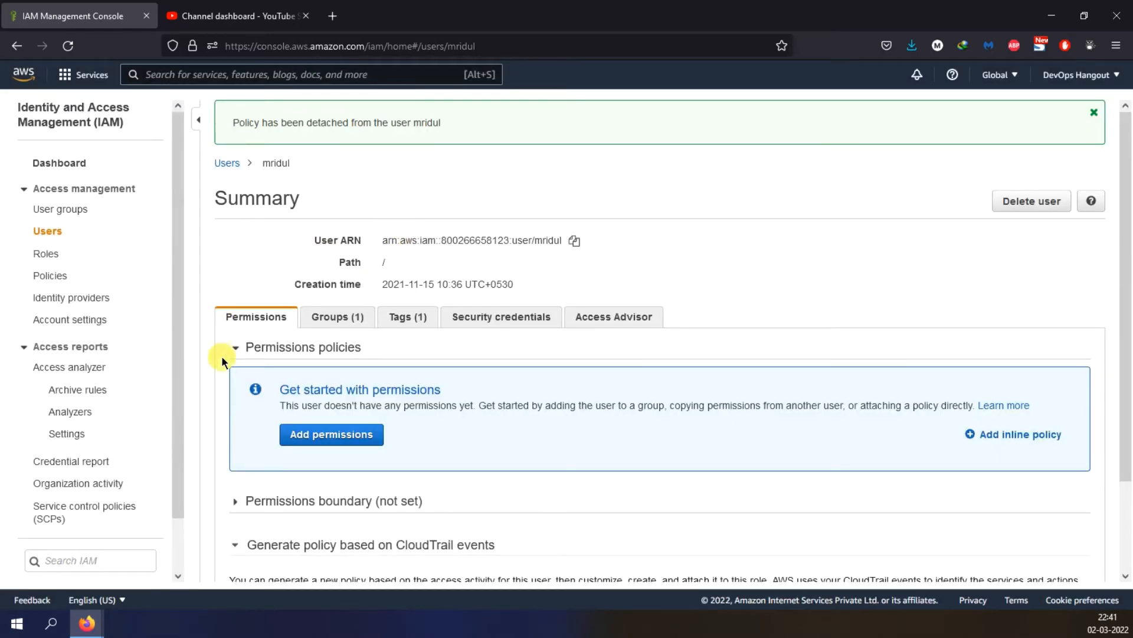
- Attach the AmazonS3FullAccess policy to the DevOps-Team group, filtering the policies by s3full, and view the group's users
left_click(61, 210)
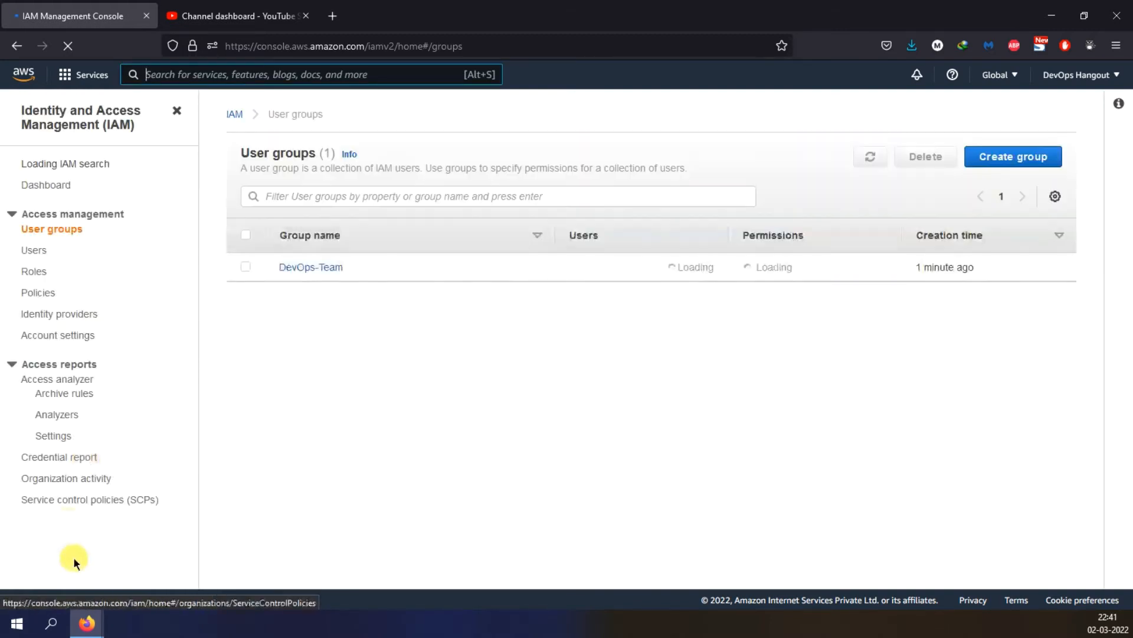
left_click(316, 269)
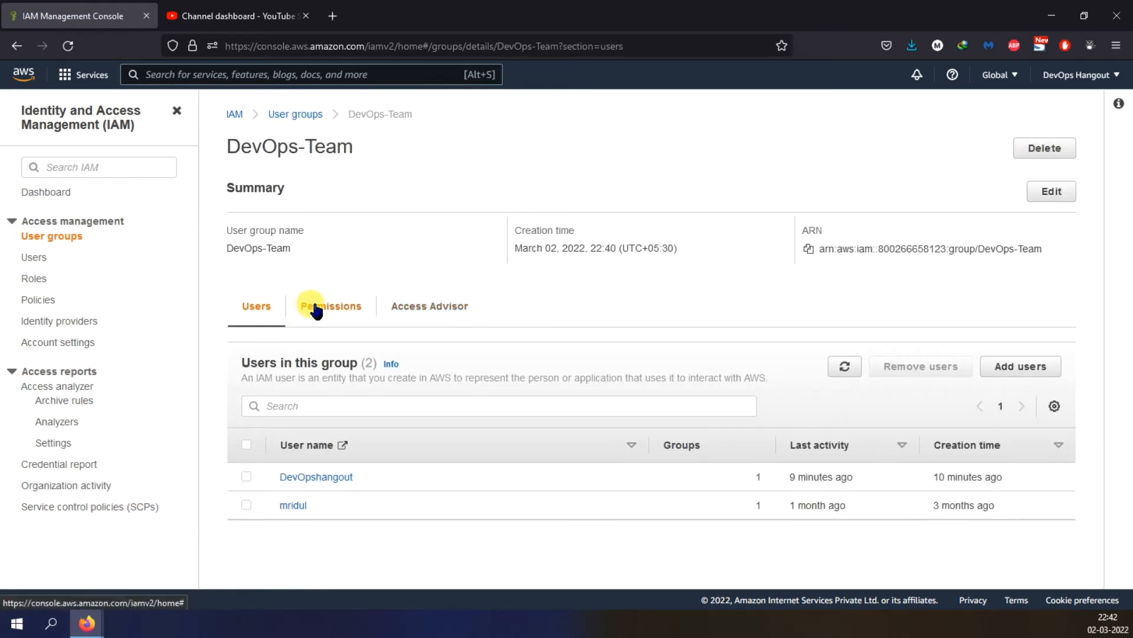
left_click(324, 312)
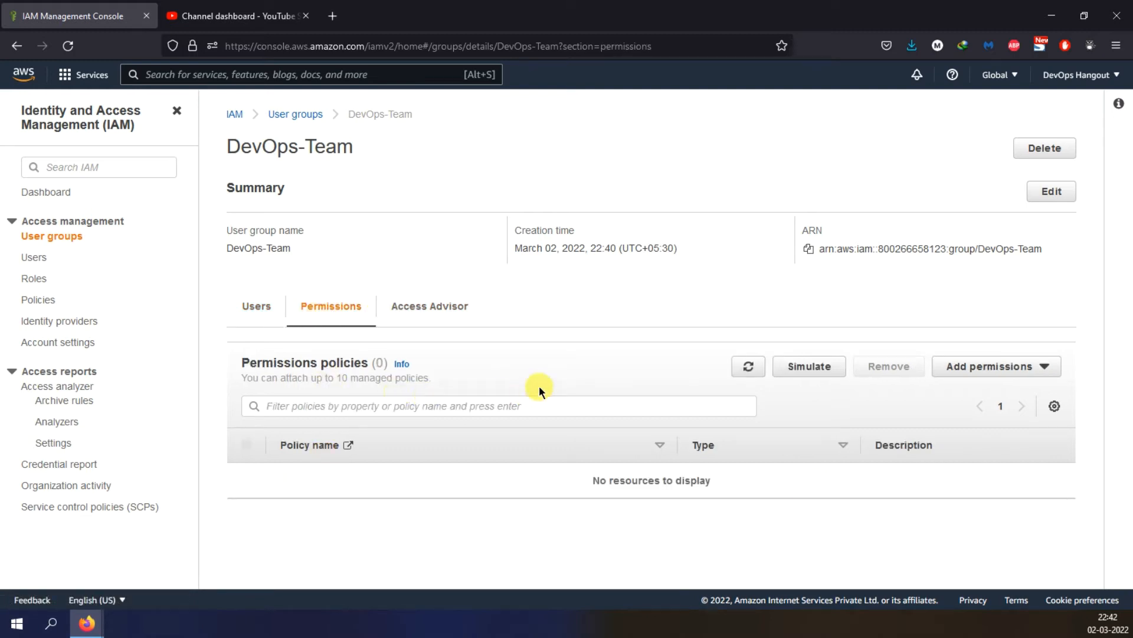
left_click(975, 368)
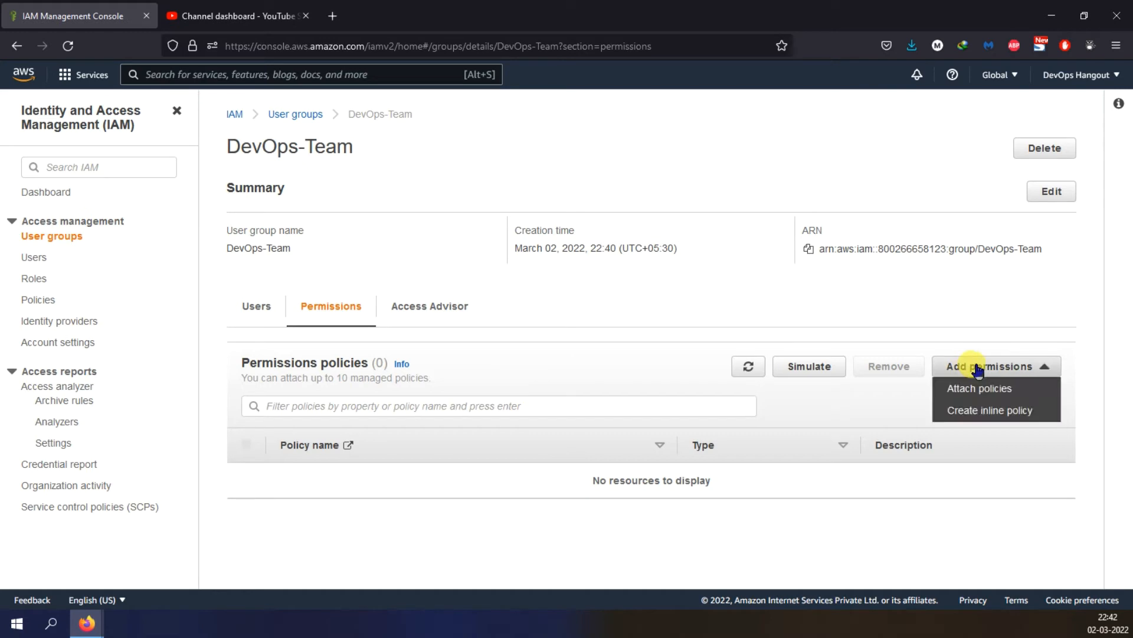
left_click(1003, 388)
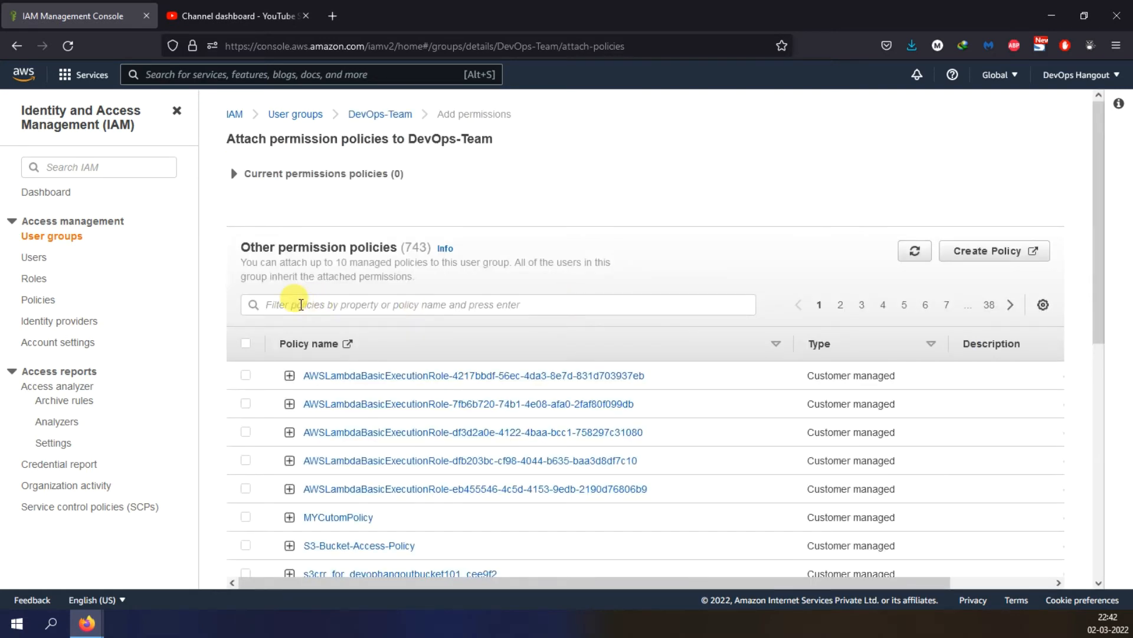
left_click(301, 304)
type("s3full")
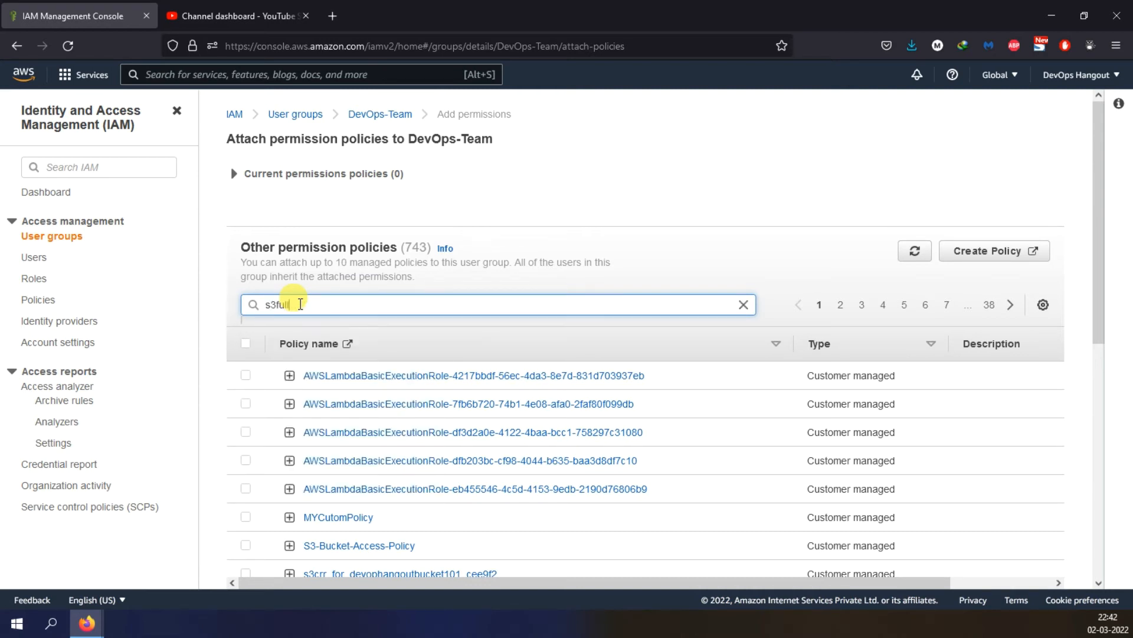
key("Return")
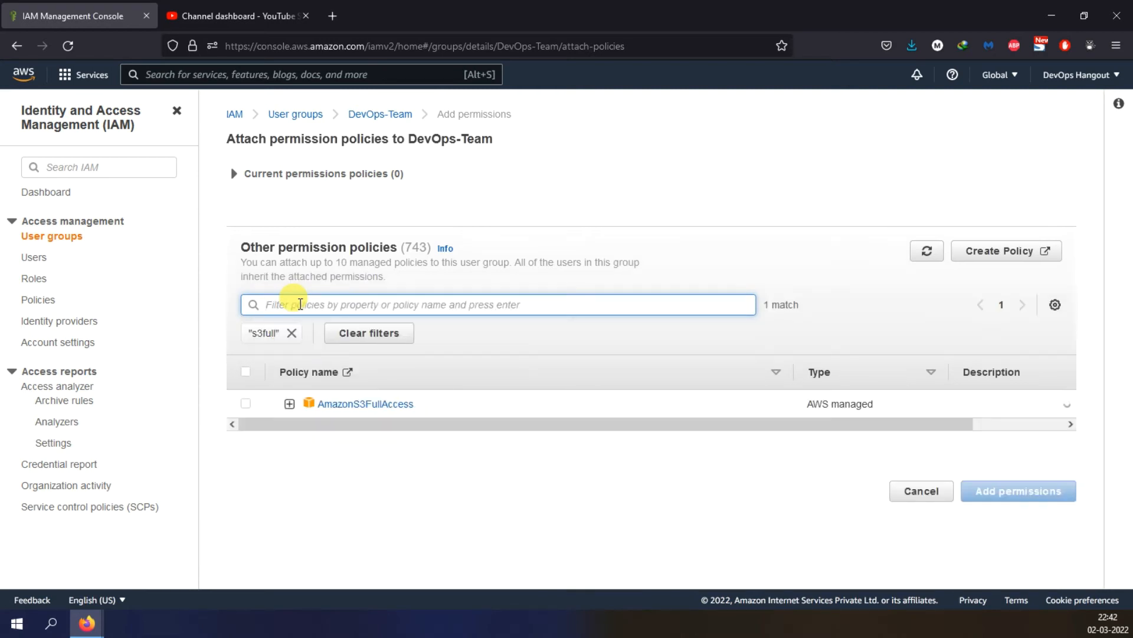
left_click(245, 403)
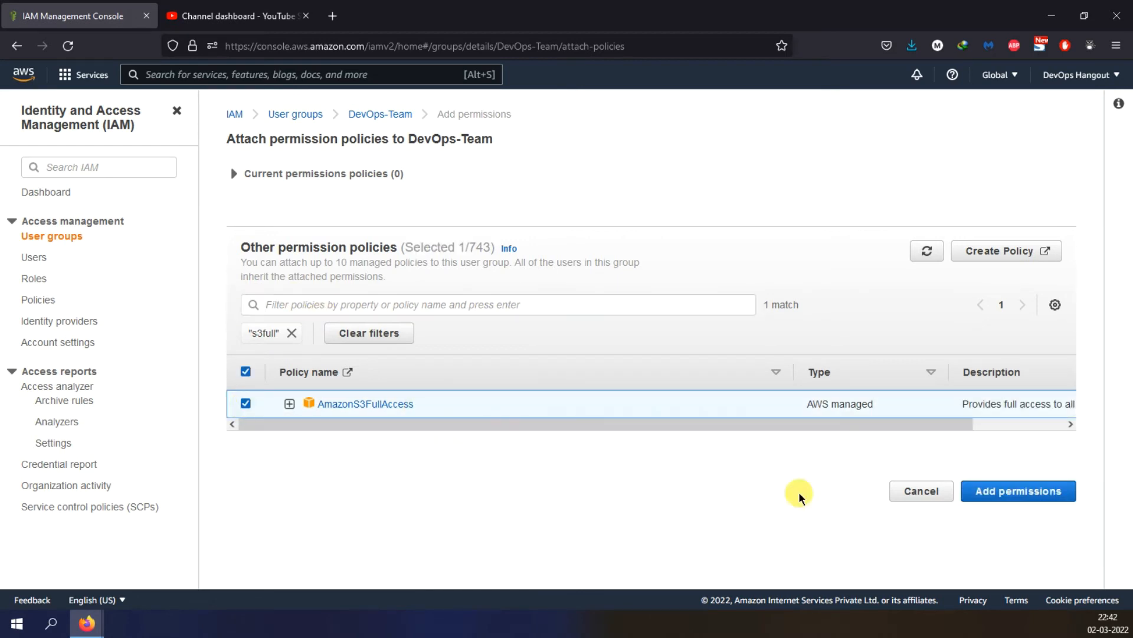
left_click(1009, 494)
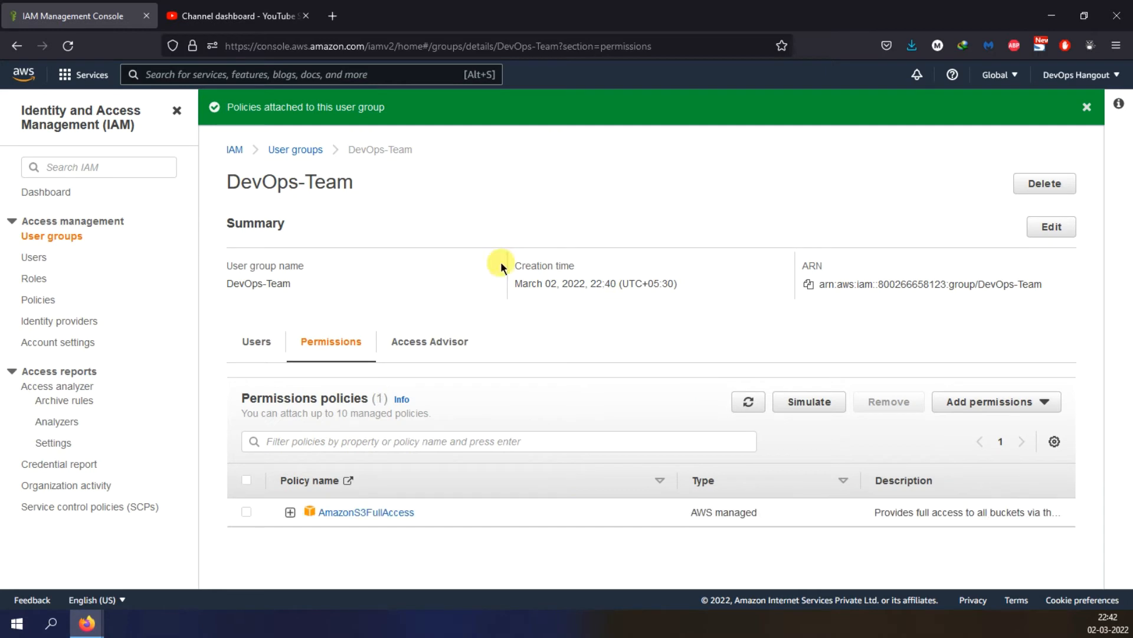
left_click(253, 342)
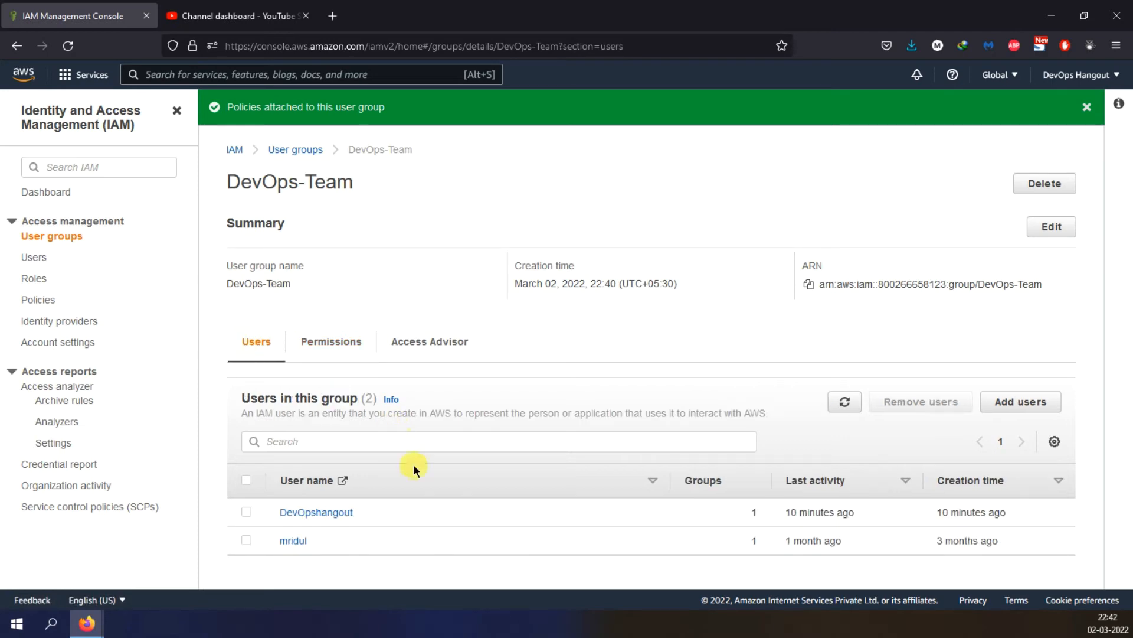
- Switch to the browser window signed in as DevOpshangout and refresh the EC2 instances list to test access
mouse_move(87, 622)
left_click(165, 586)
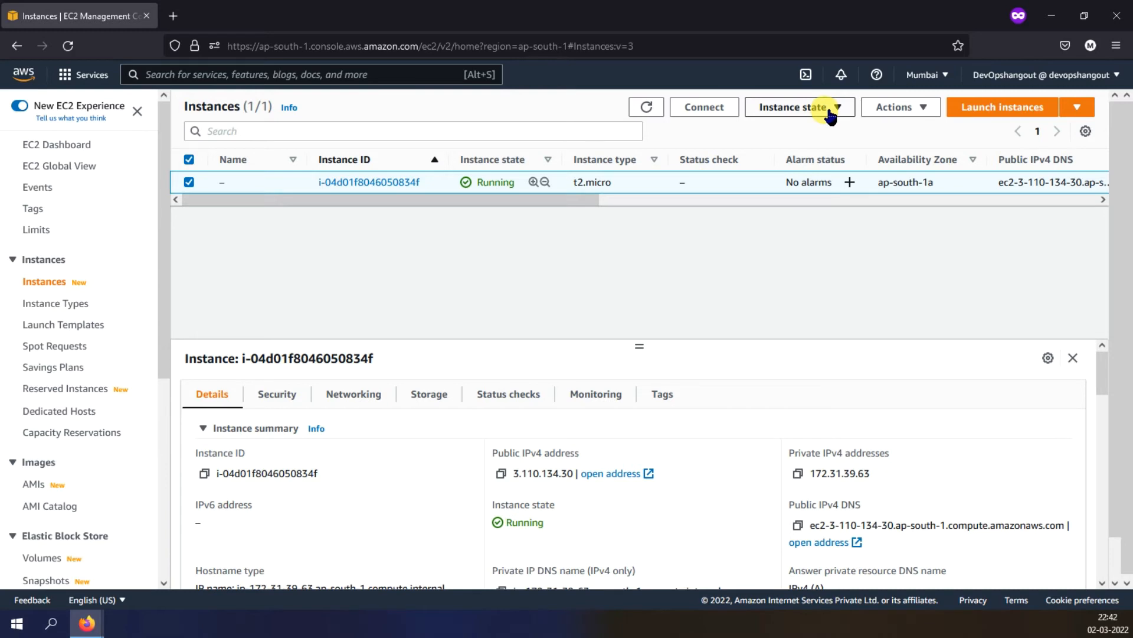
left_click(650, 108)
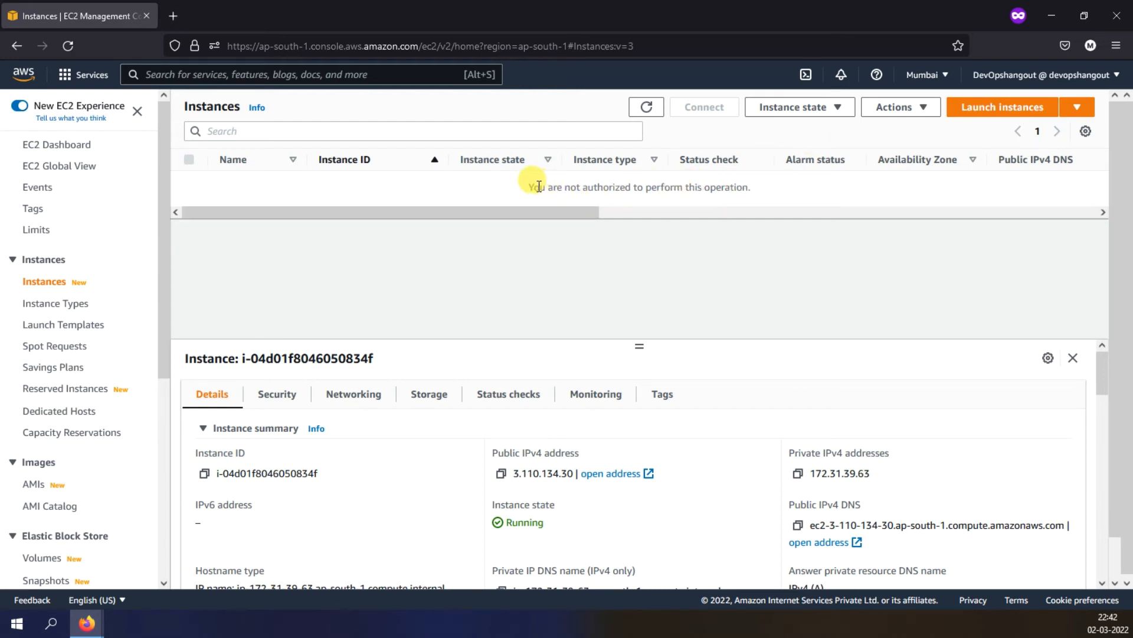
- Examine the response in the EC2 instances list, then open the EC2 Dashboard to check the user's access to its resources
left_click_drag(528, 189, 751, 190)
left_click(373, 251)
left_click(36, 147)
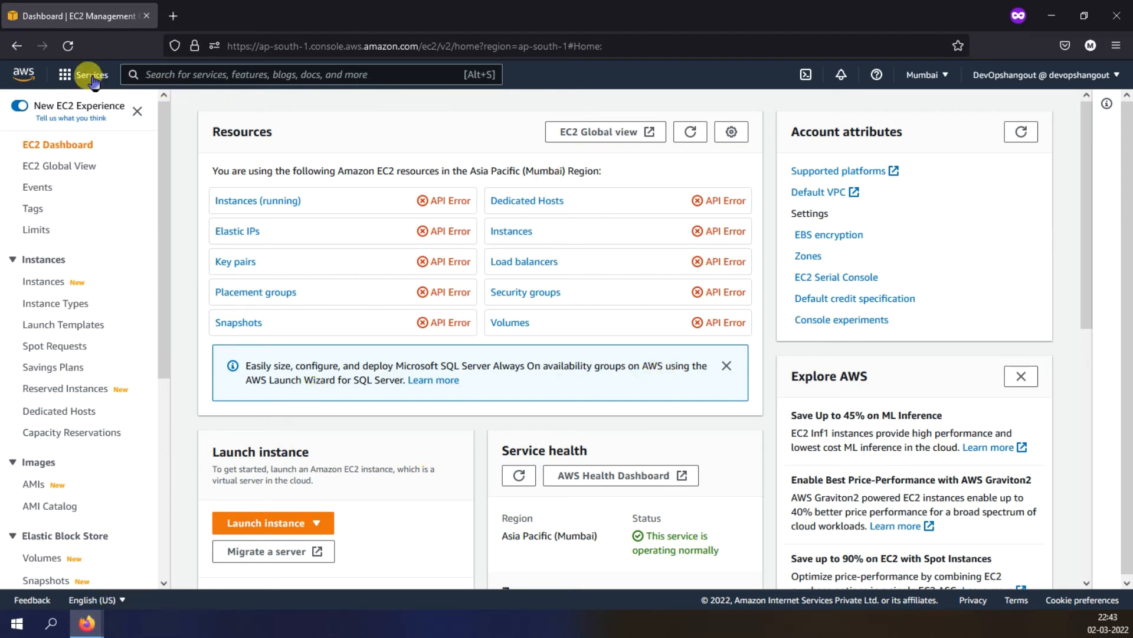
- Search the AWS services for s3 and open the S3 console
left_click(166, 71)
type("s3")
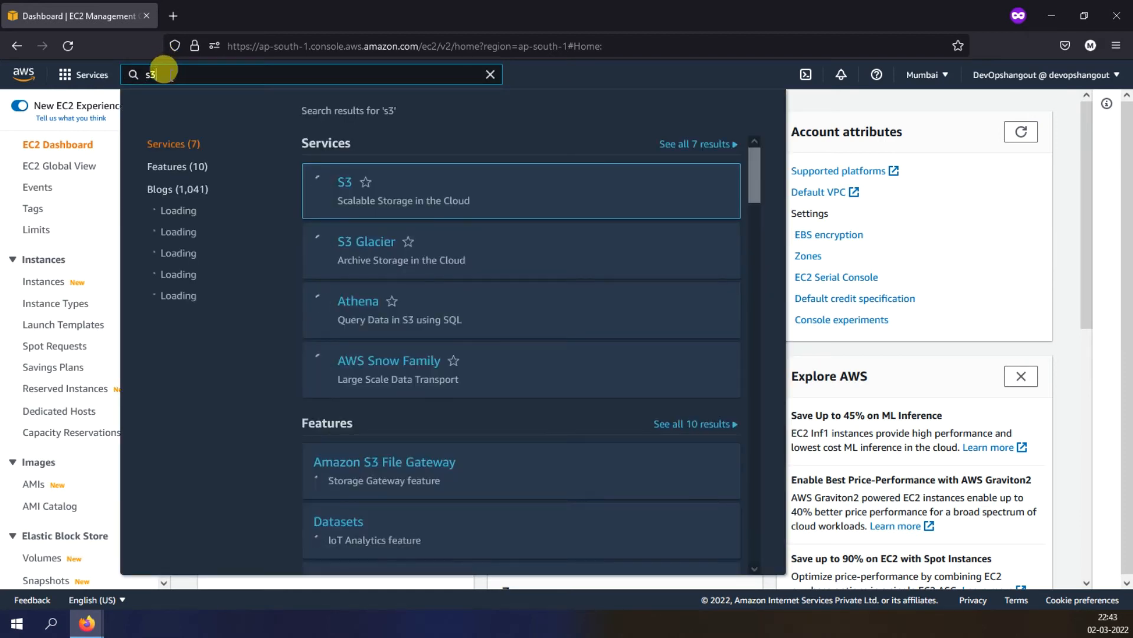
left_click(348, 186)
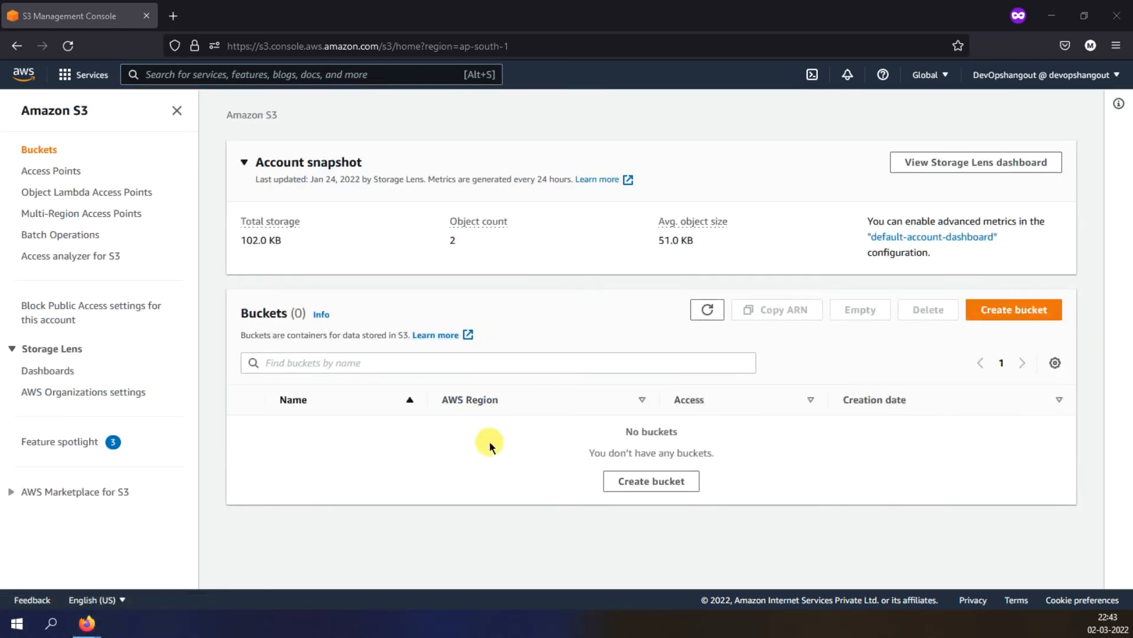
- Create an S3 bucket named devopshangout102 in Asia Pacific (Mumbai) ap-south-1, keeping the default ownership, public access and encryption settings
left_click(1009, 317)
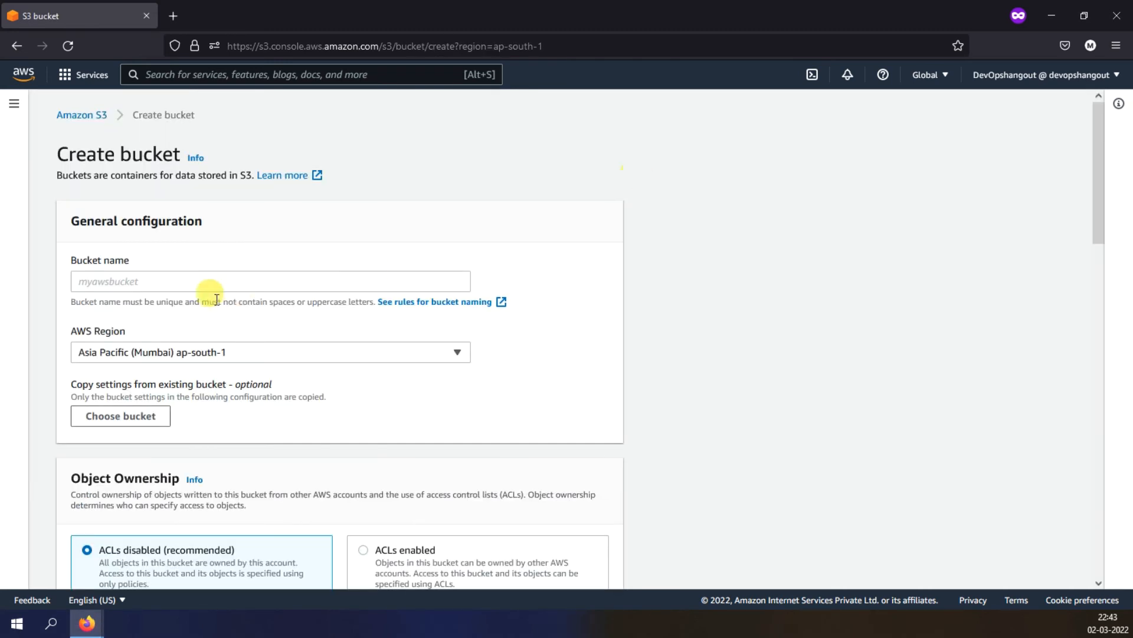
left_click(177, 288)
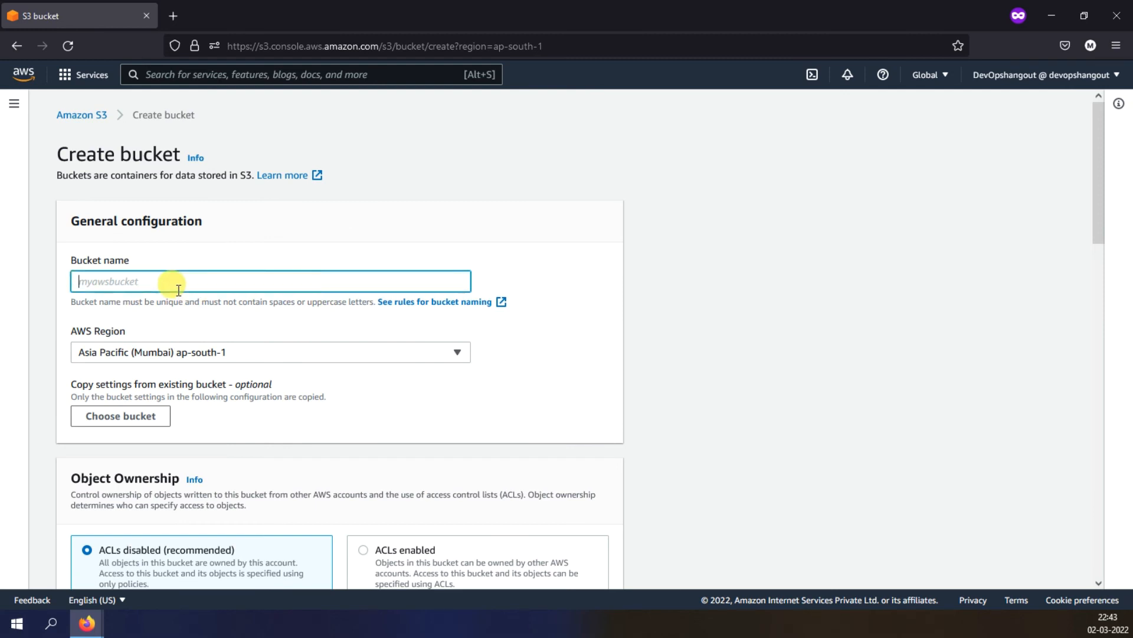
type("de")
key("Down")
key("Return")
type("102")
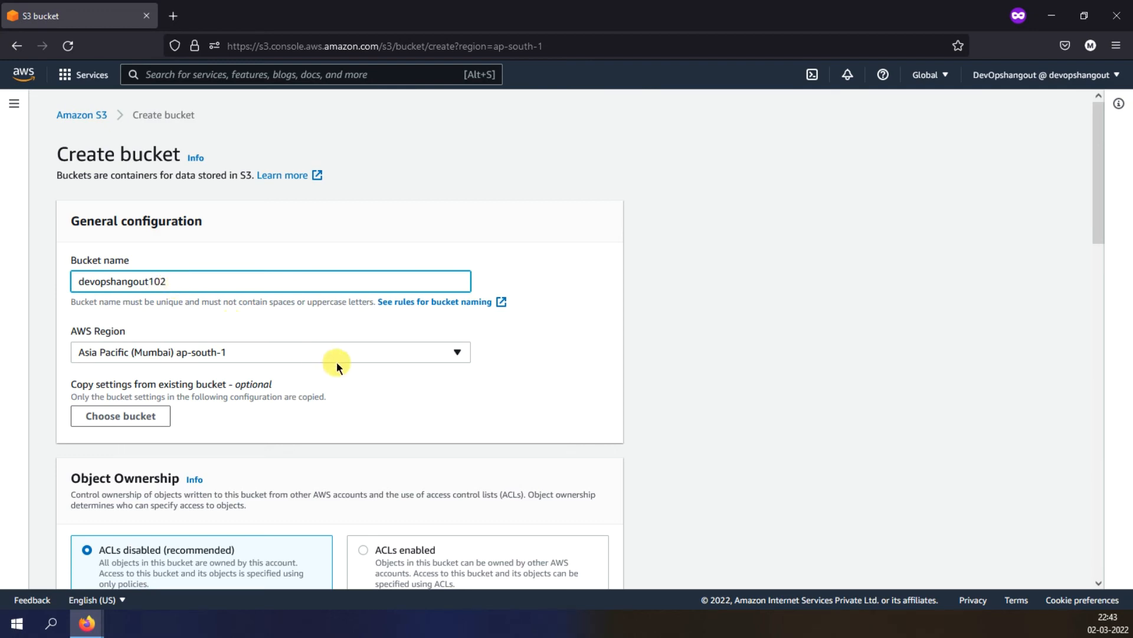
scroll(477, 318, "down", 1)
scroll(477, 318, "down", 15)
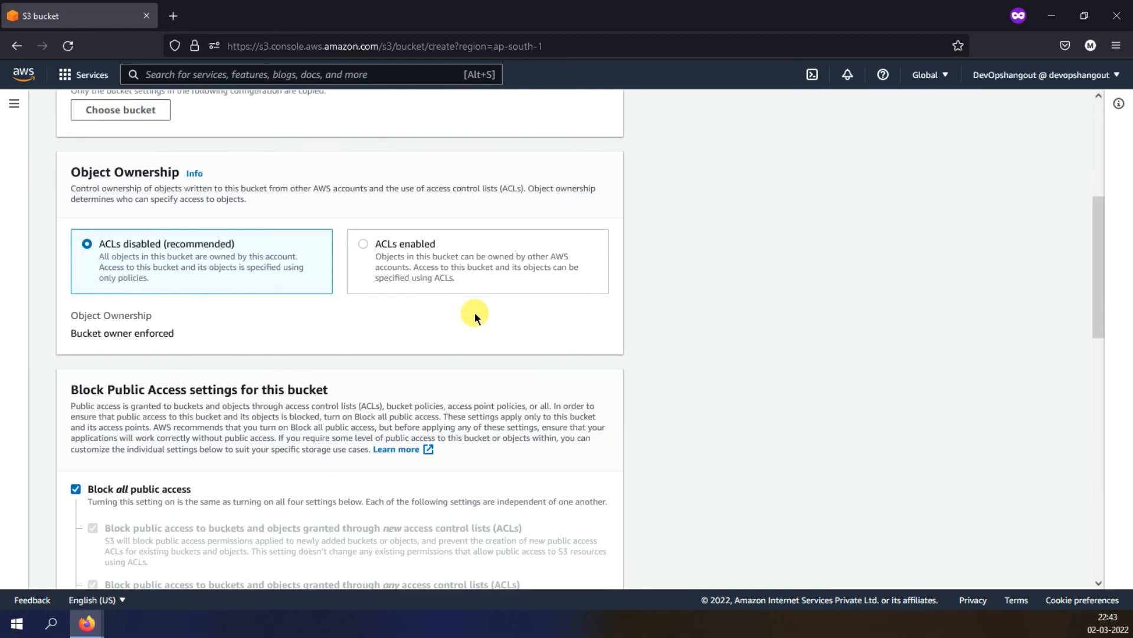
left_click(600, 570)
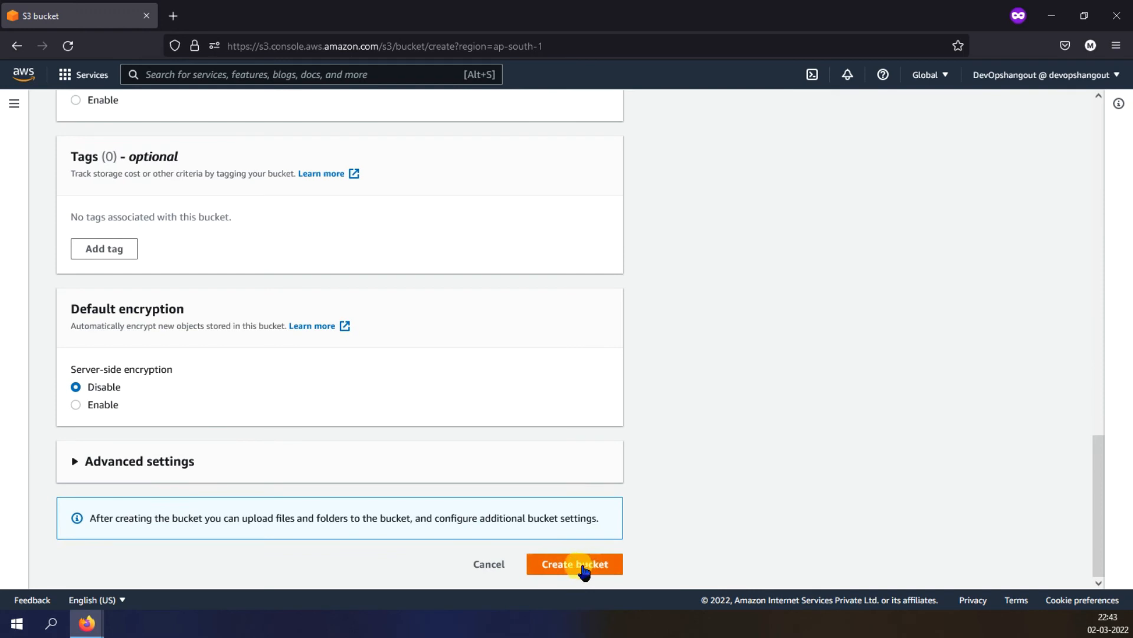